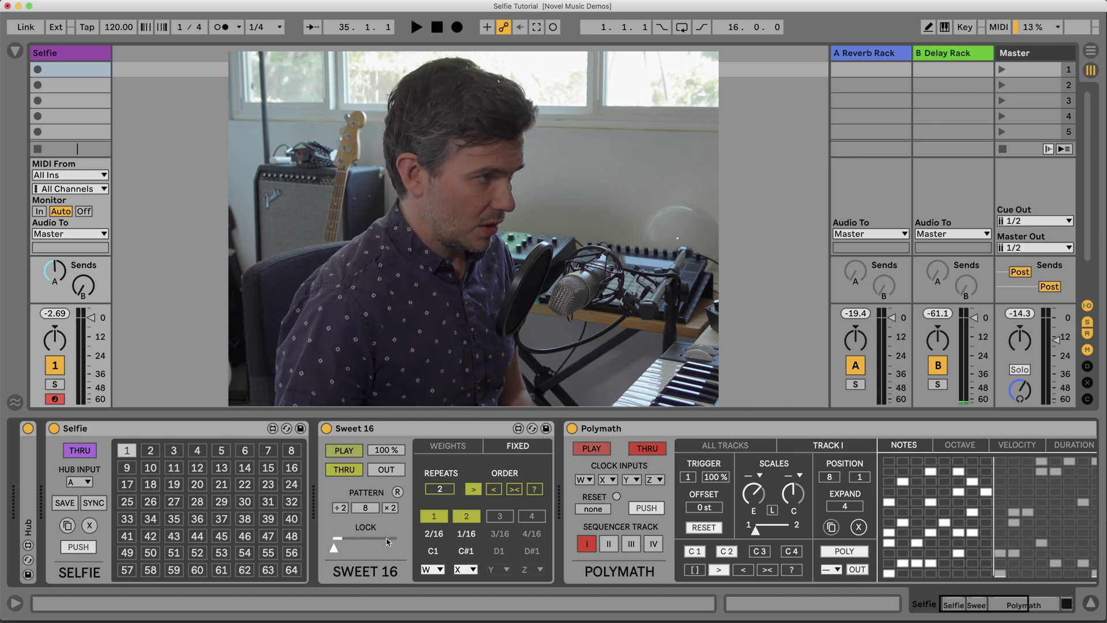
Show Polymath's MOD lane and cancel the first slot's mapping so all three slots stay unassigned.
scroll(523, 497, "right", 10)
left_click(847, 449)
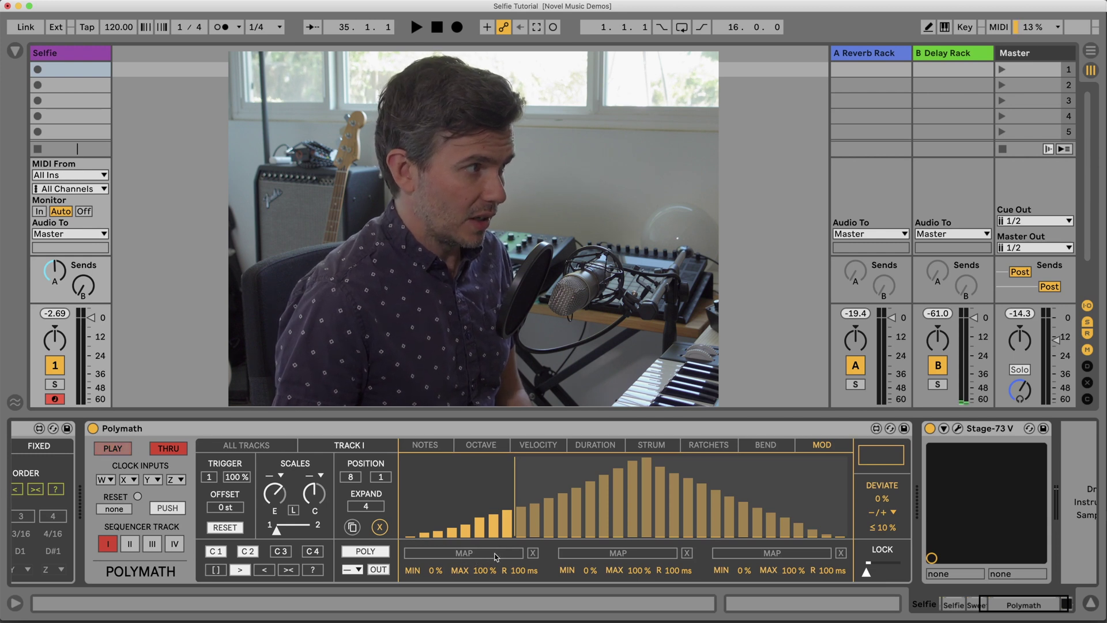
left_click(461, 555)
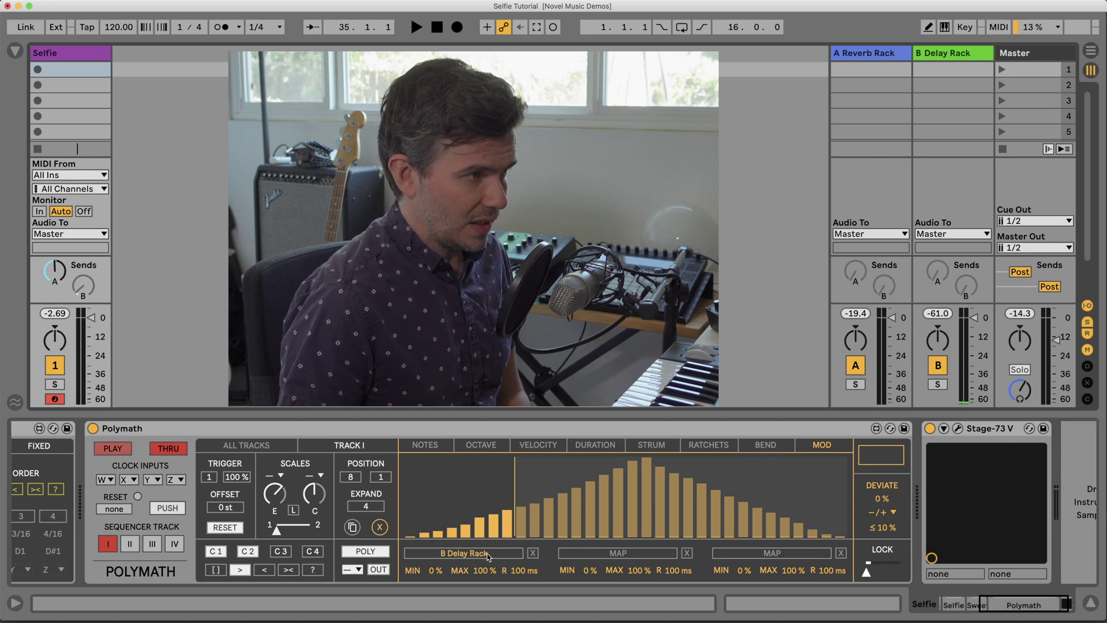
left_click(533, 553)
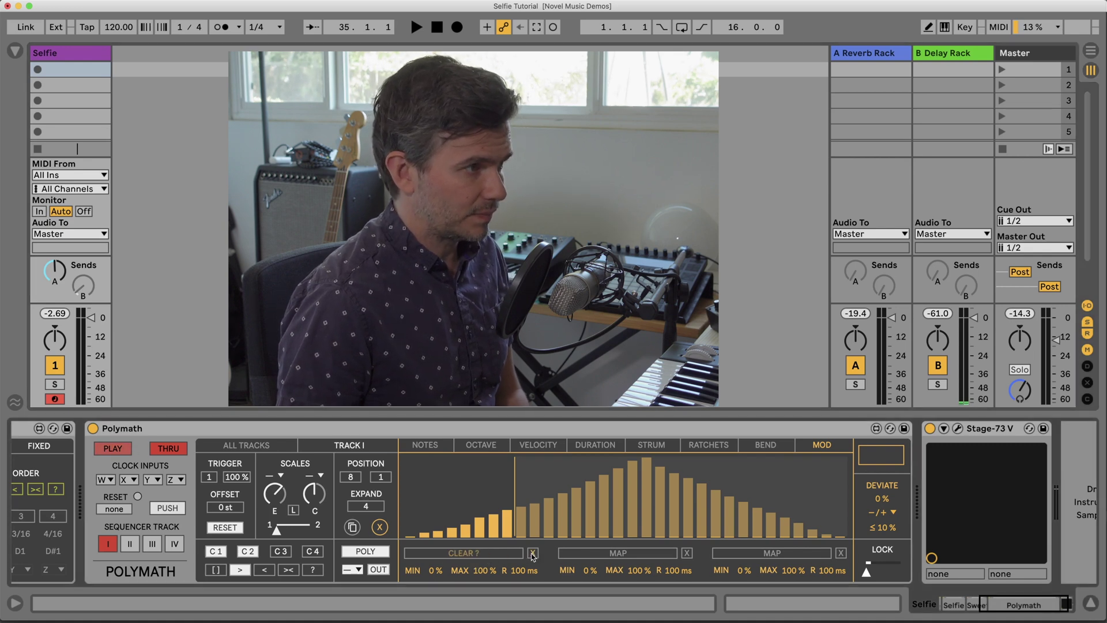
Return Polymath to its note grid, start playback, and save the scale E, position 8 state to Selfie slot 1.
left_click(439, 445)
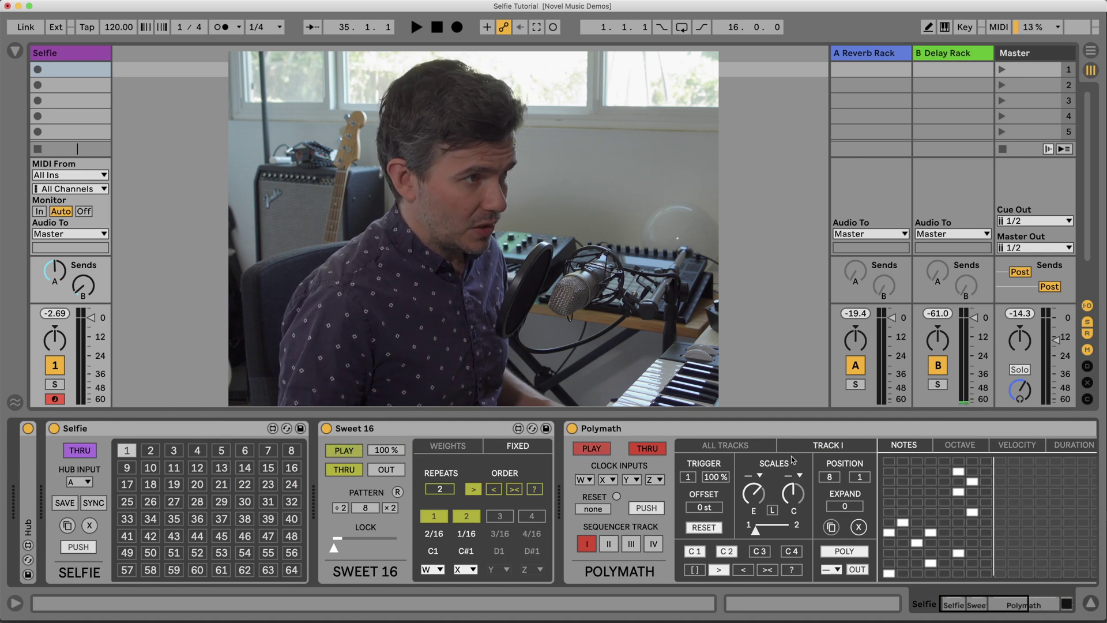
key("space")
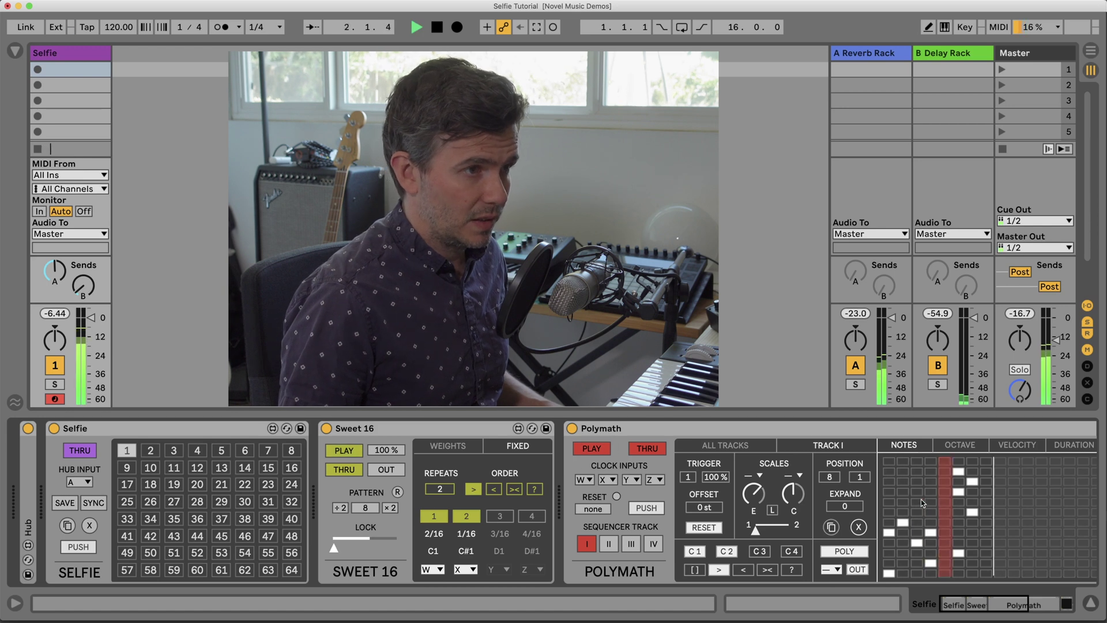
left_click(70, 505)
left_click(127, 450)
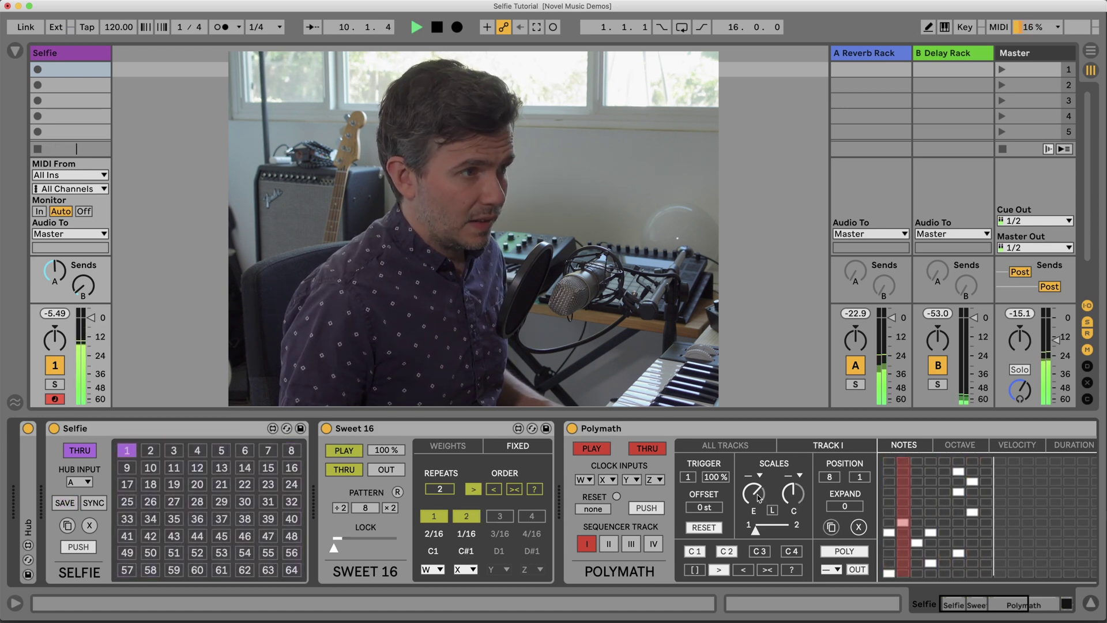
Save scale D with position 5 to Selfie slot 2, then recall slots 1 and 2 to compare.
left_click_drag(759, 498, 757, 498)
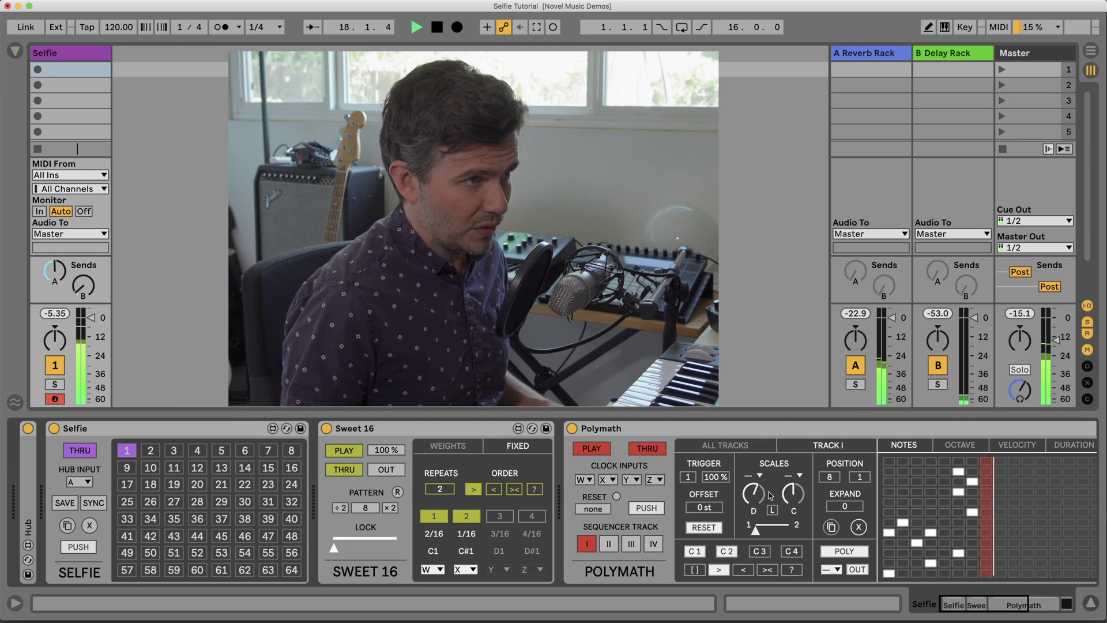
left_click(147, 455)
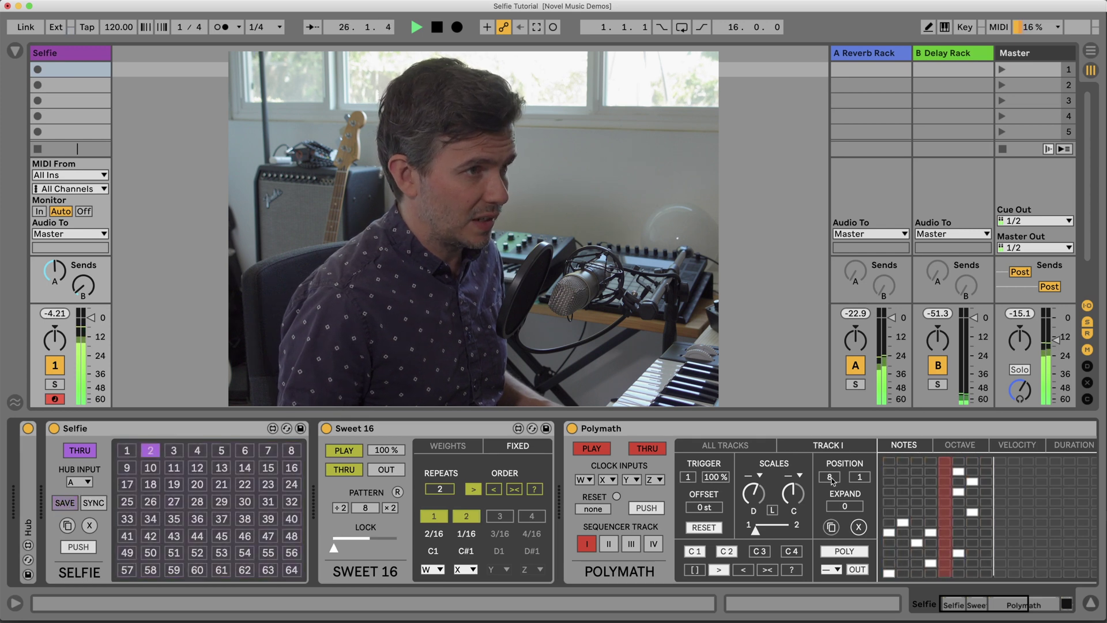
left_click_drag(831, 480, 831, 494)
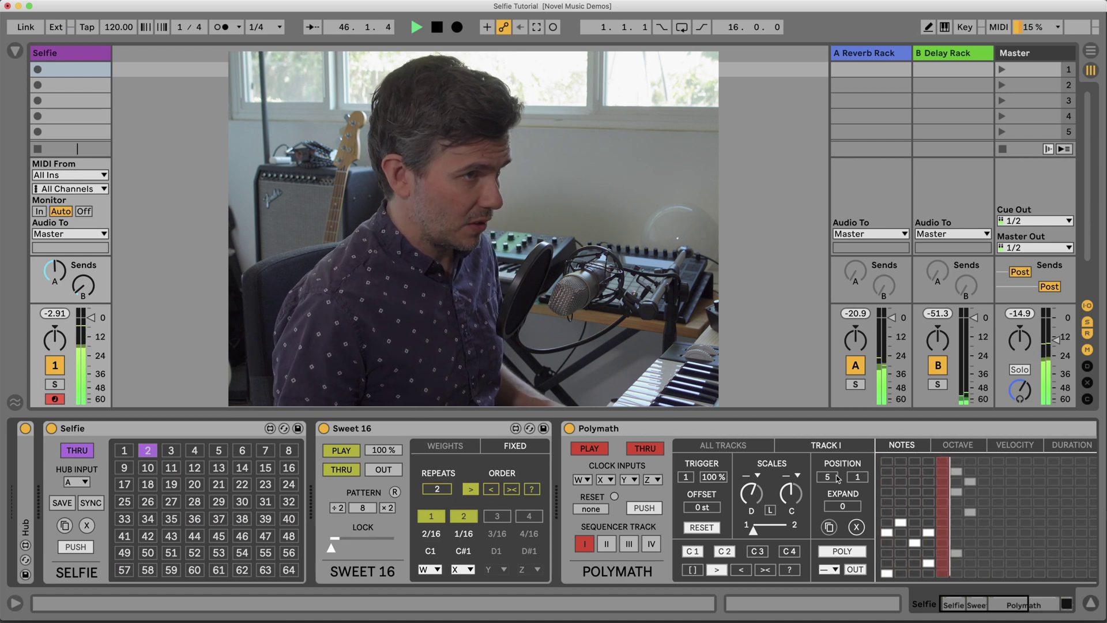
left_click(62, 504)
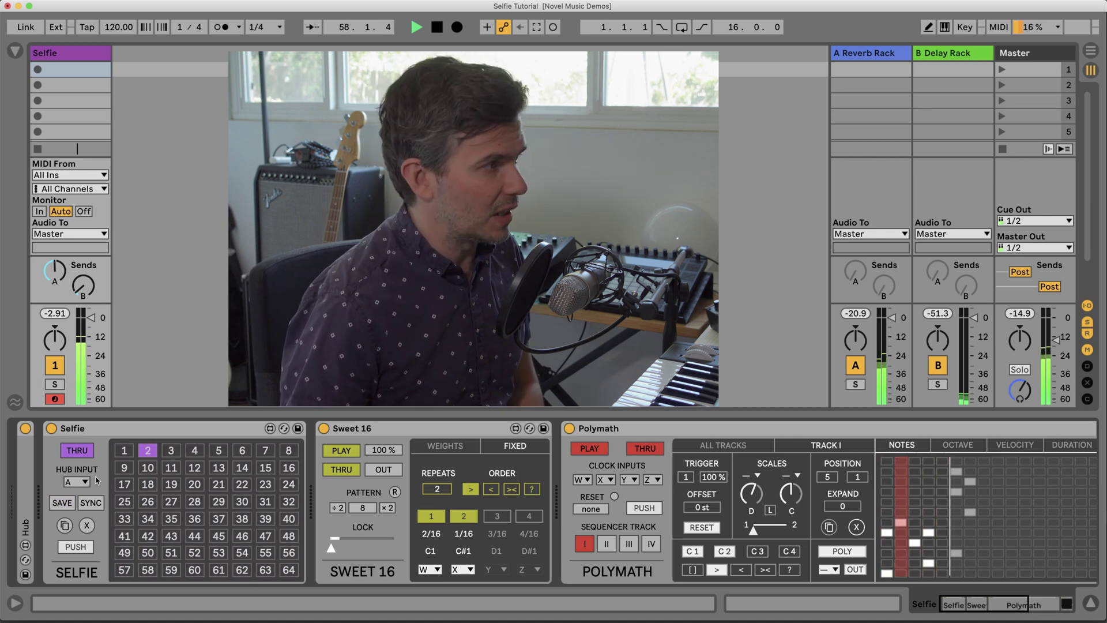
left_click(124, 453)
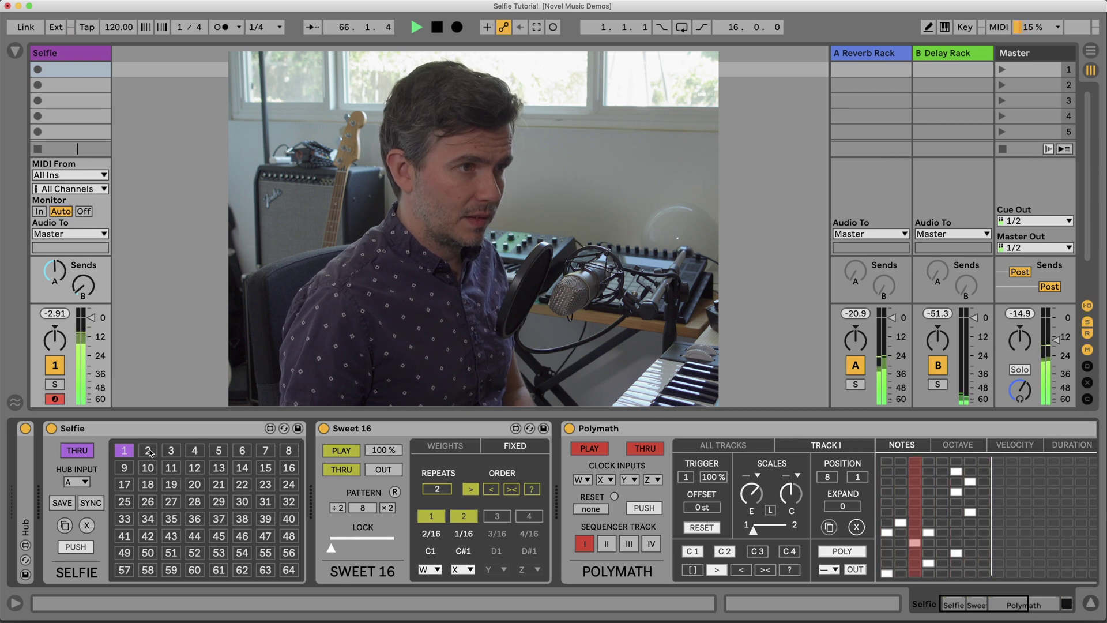
left_click(149, 452)
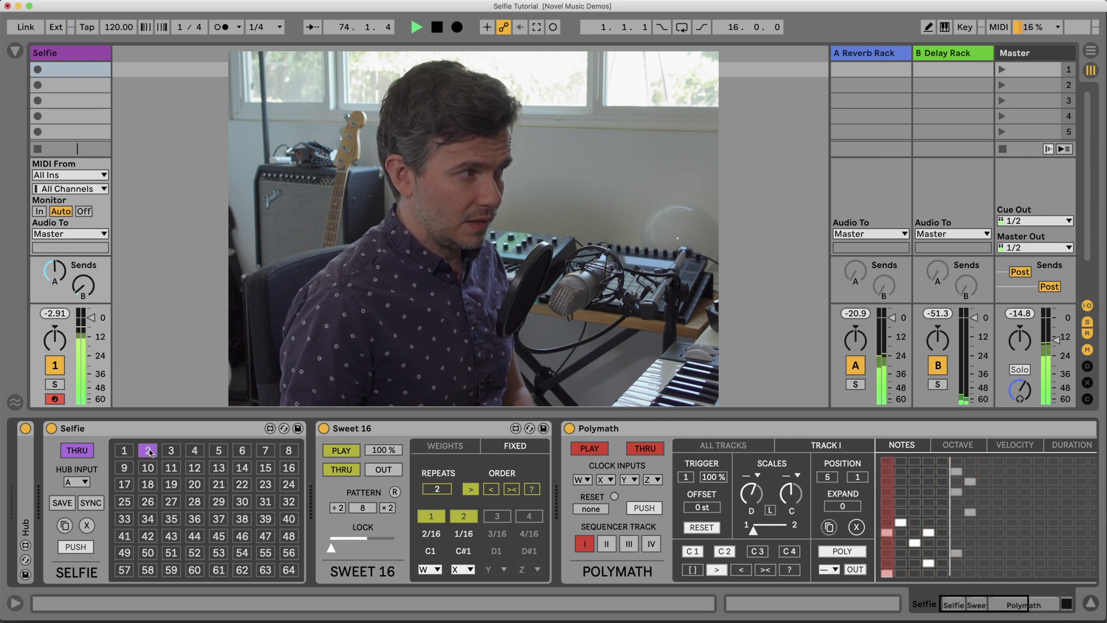
Put Polymath on its second scale with a -12 st offset and save that to Selfie slot 3.
left_click(170, 450)
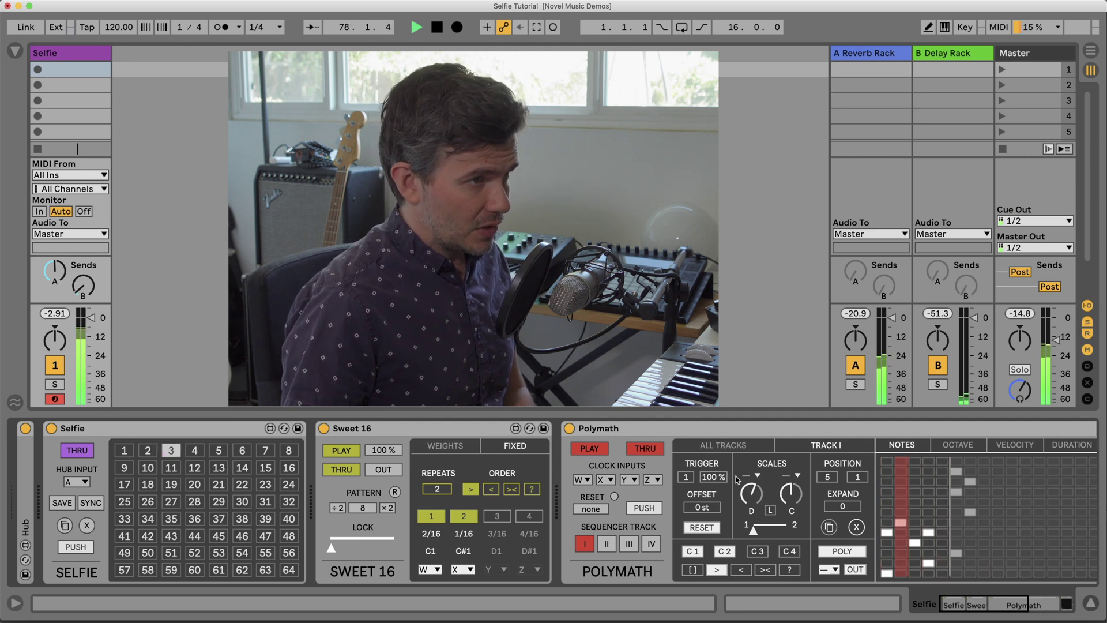
left_click_drag(753, 529, 789, 532)
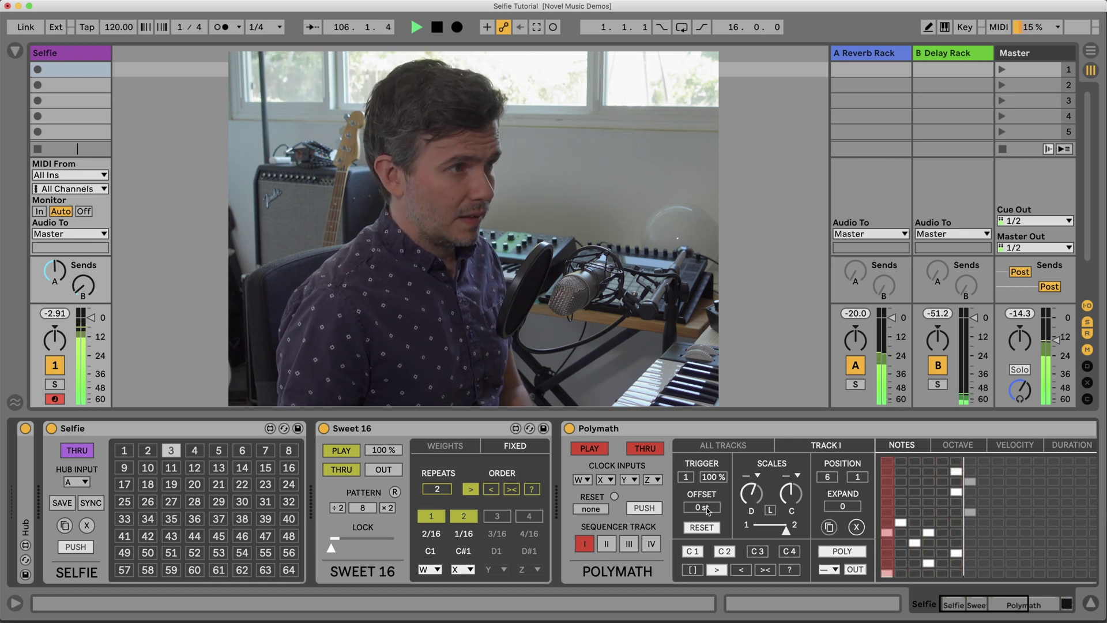
left_click_drag(710, 501, 711, 508)
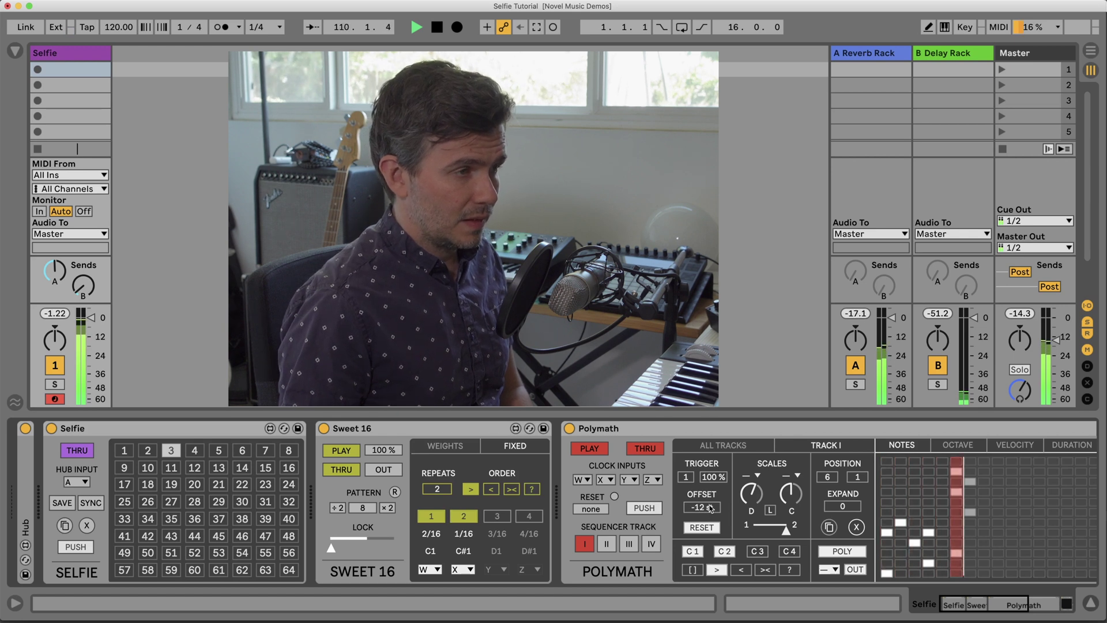
left_click(62, 503)
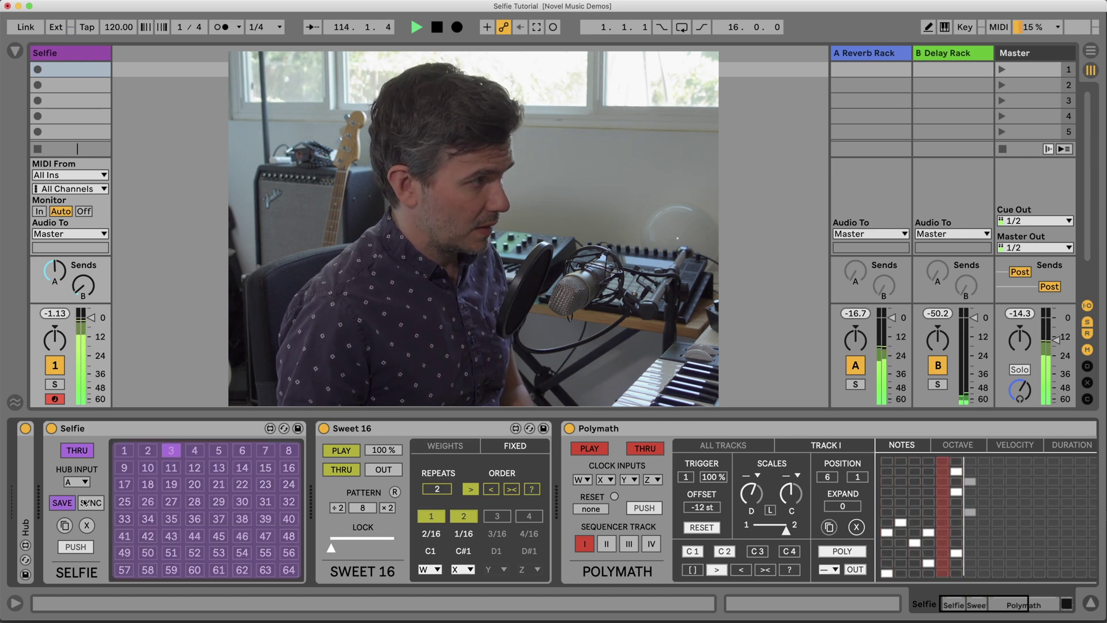
left_click(171, 450)
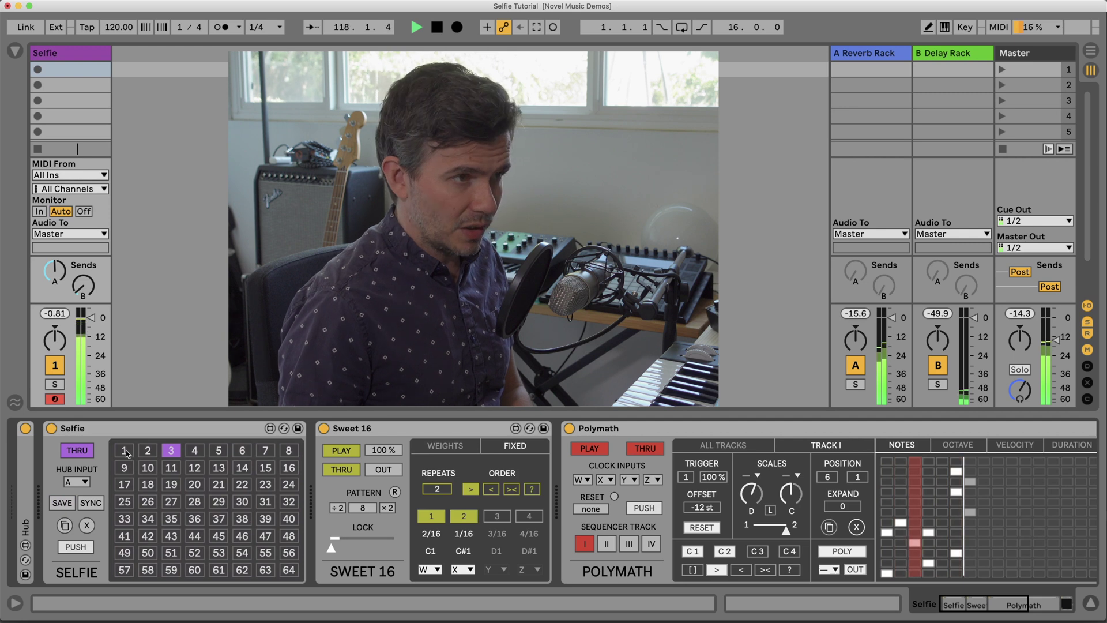
Recall Selfie presets 1, 2, 3 and 1, then resave the current settings into slot 3.
left_click(124, 450)
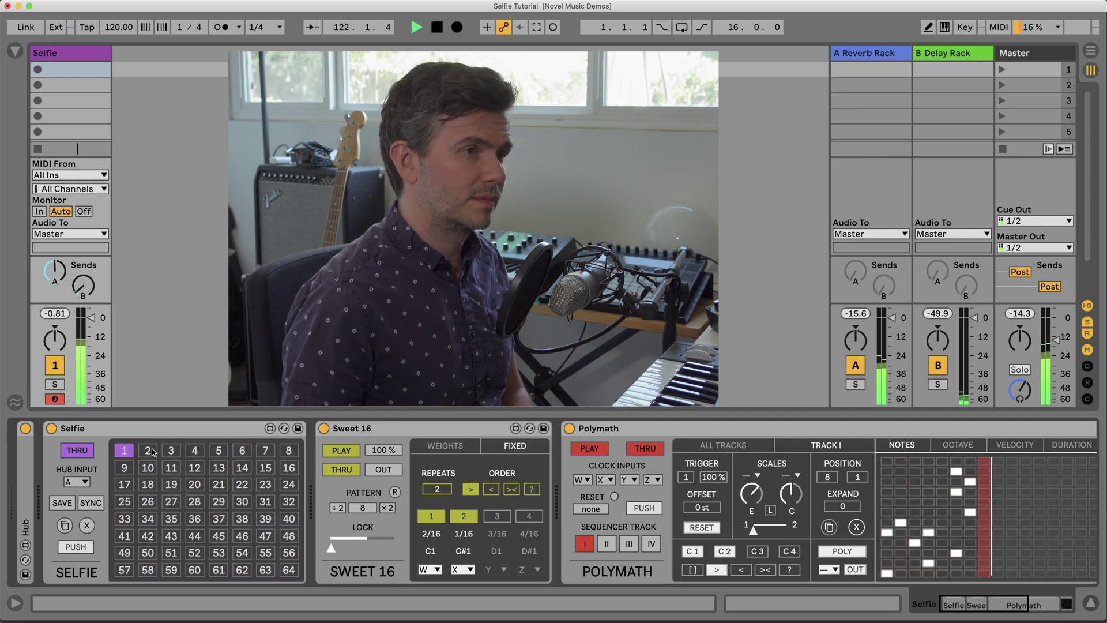
left_click(151, 451)
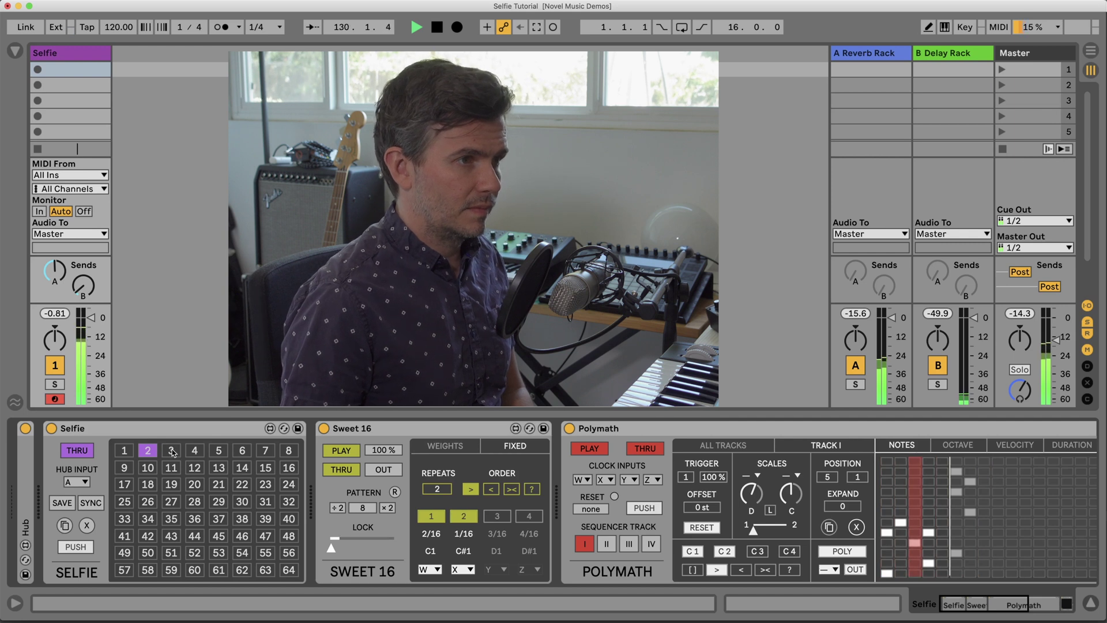
left_click(172, 452)
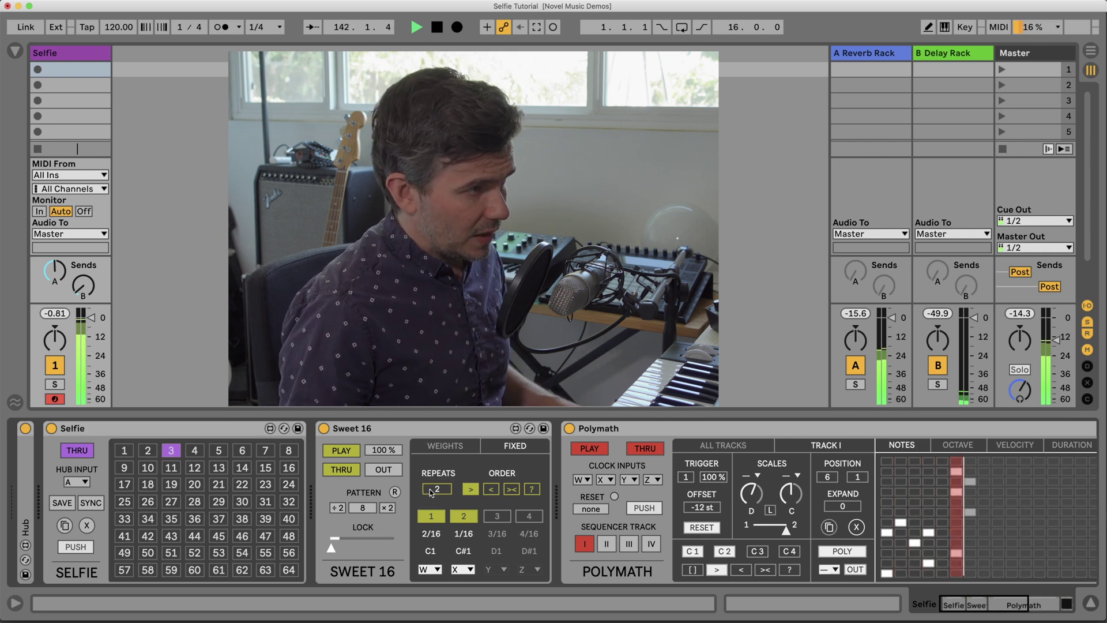
left_click(128, 451)
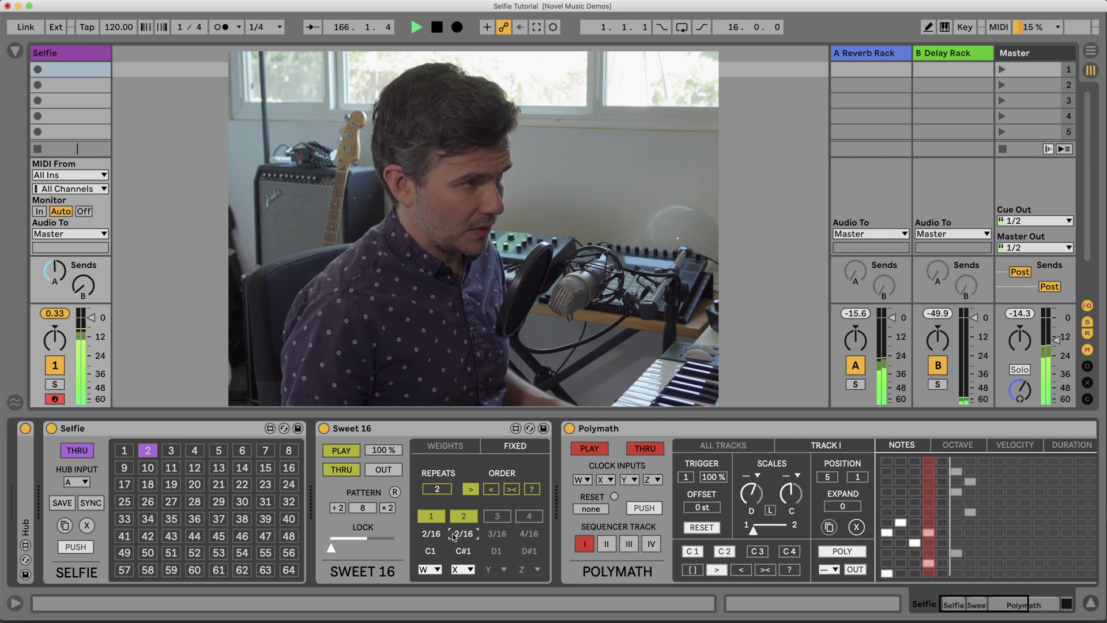
left_click(63, 503)
left_click(170, 452)
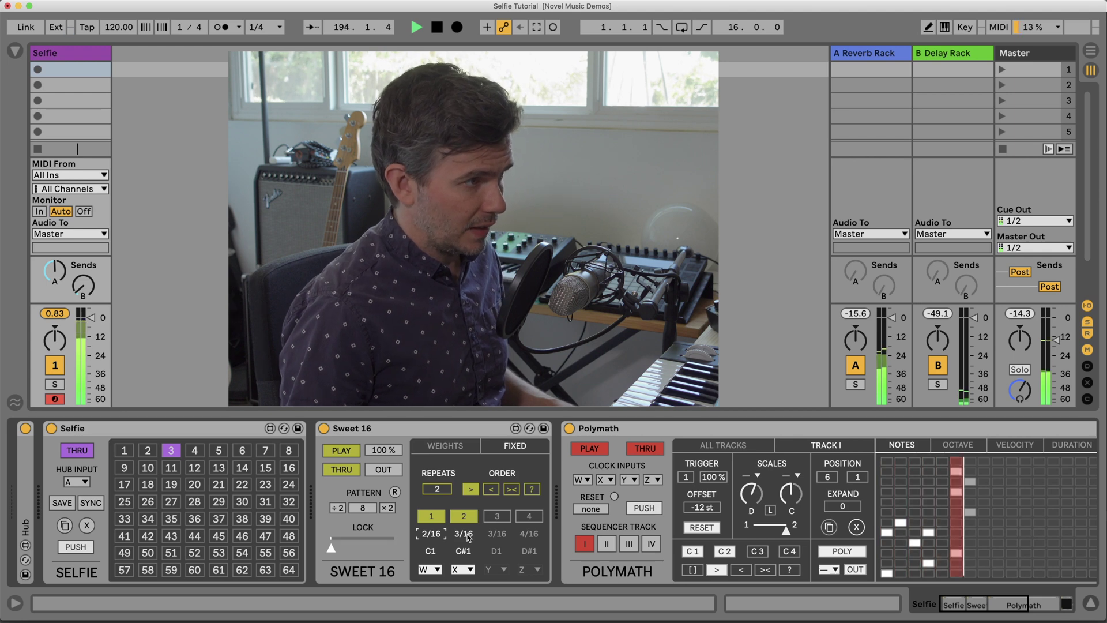
Lower Sweet 16 repeats from 2 to 1, save to preset 3, then recall presets 2, 3 and 1.
left_click_drag(440, 491, 451, 506)
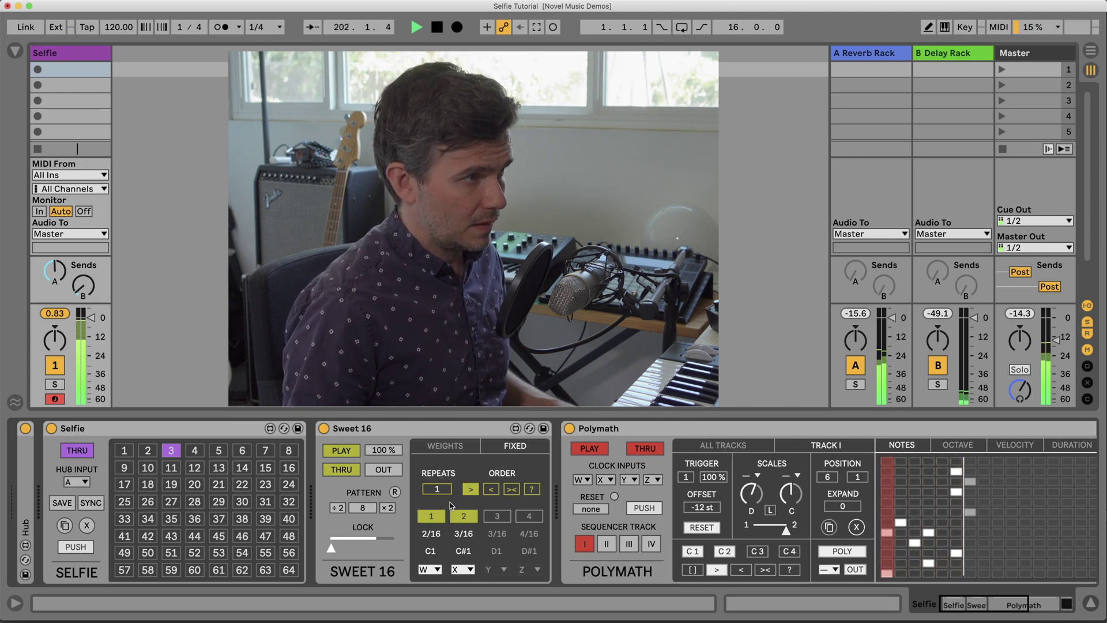
left_click(64, 503)
left_click(148, 450)
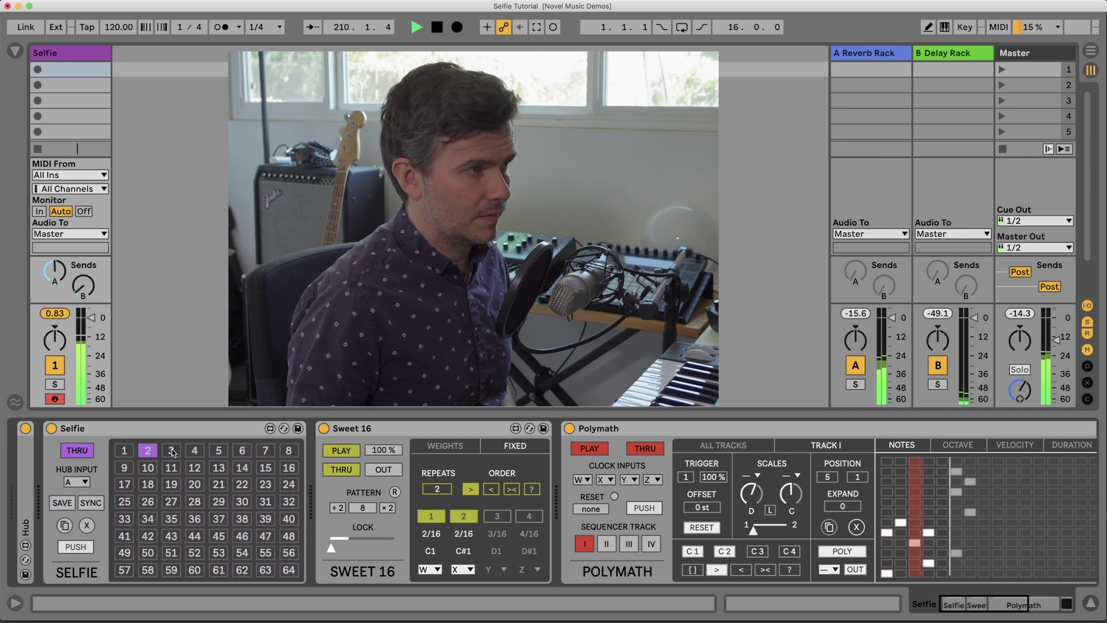
left_click(171, 451)
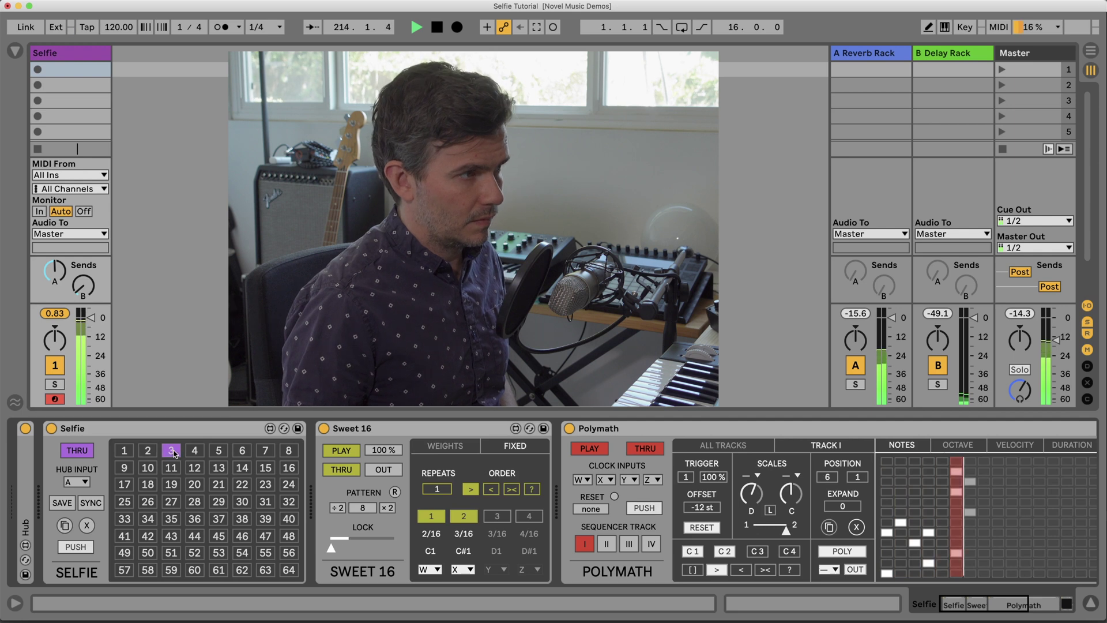
left_click(124, 450)
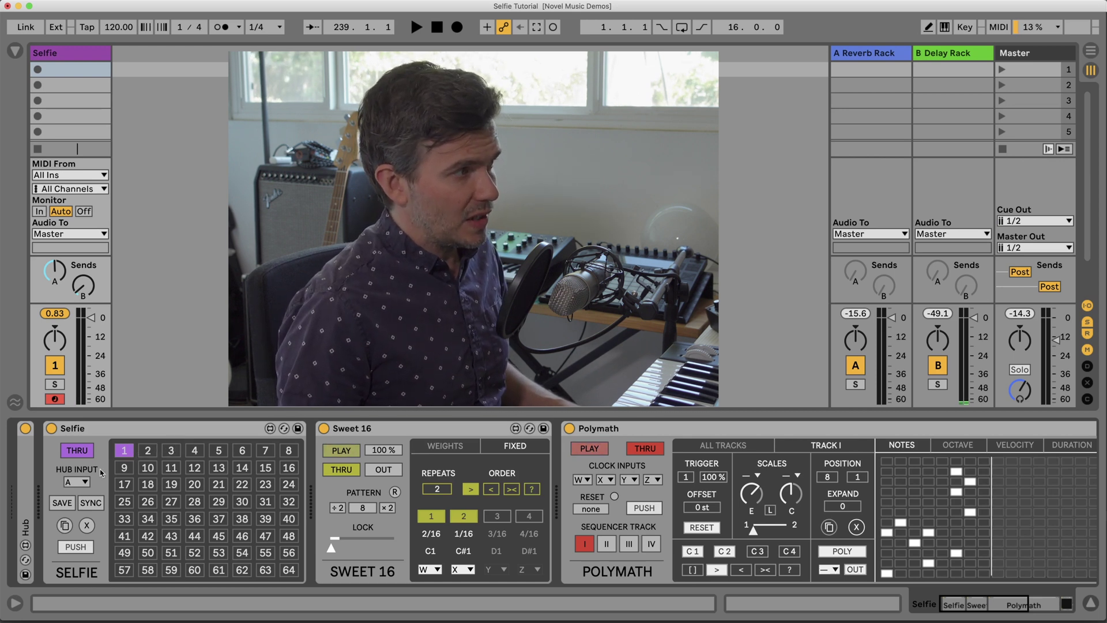
Keep Selfie's Hub input on A and switch the Hub device from receive to send.
left_click(82, 482)
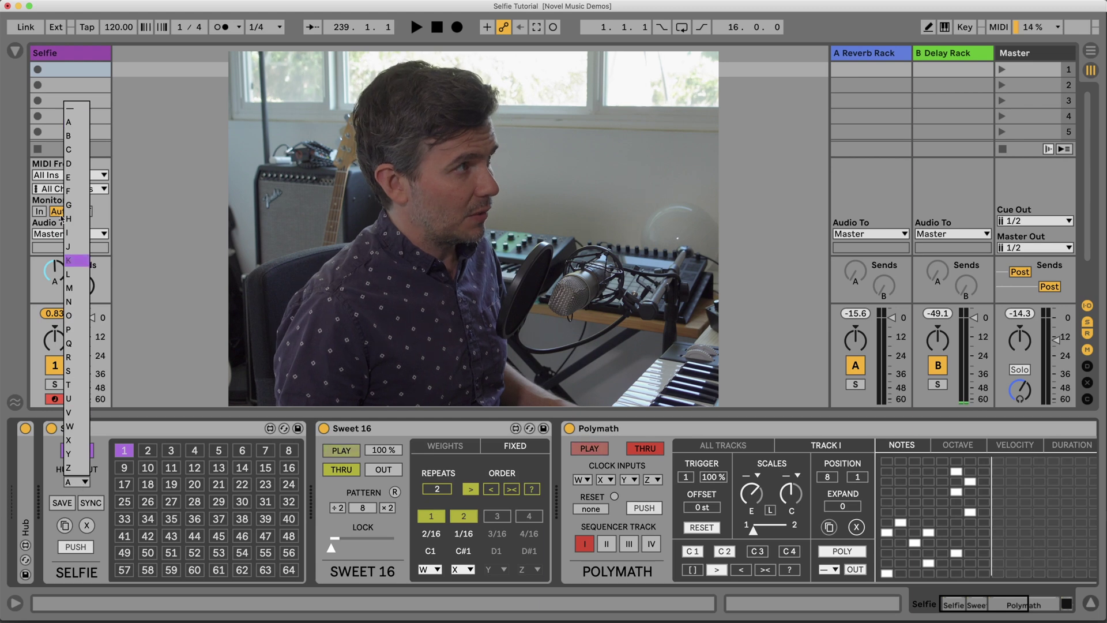
left_click(69, 124)
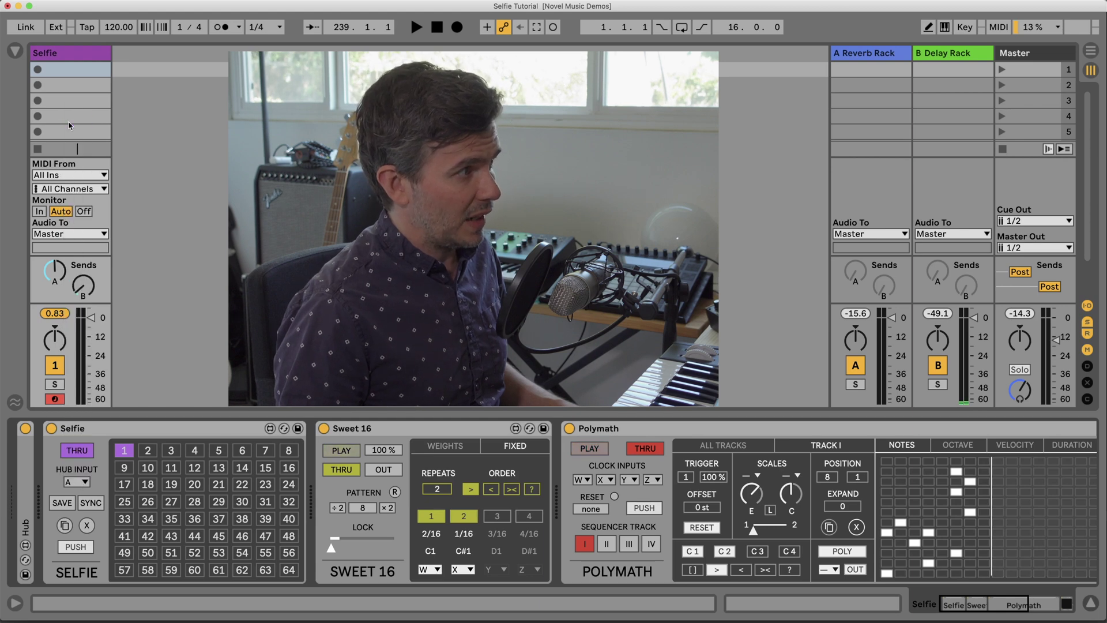
double_click(22, 468)
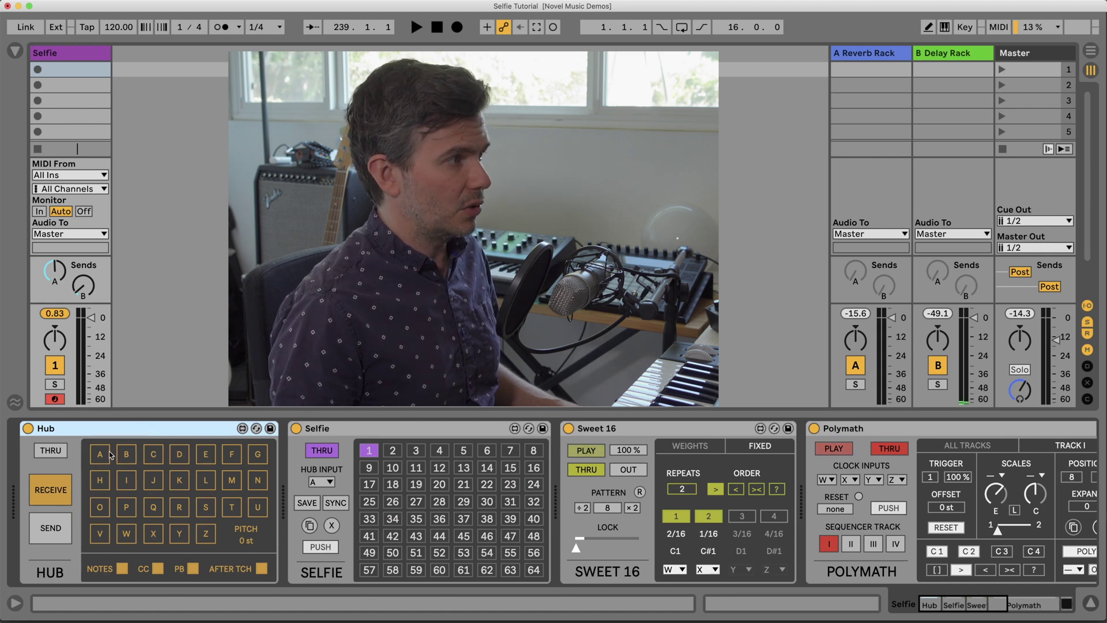
left_click(60, 527)
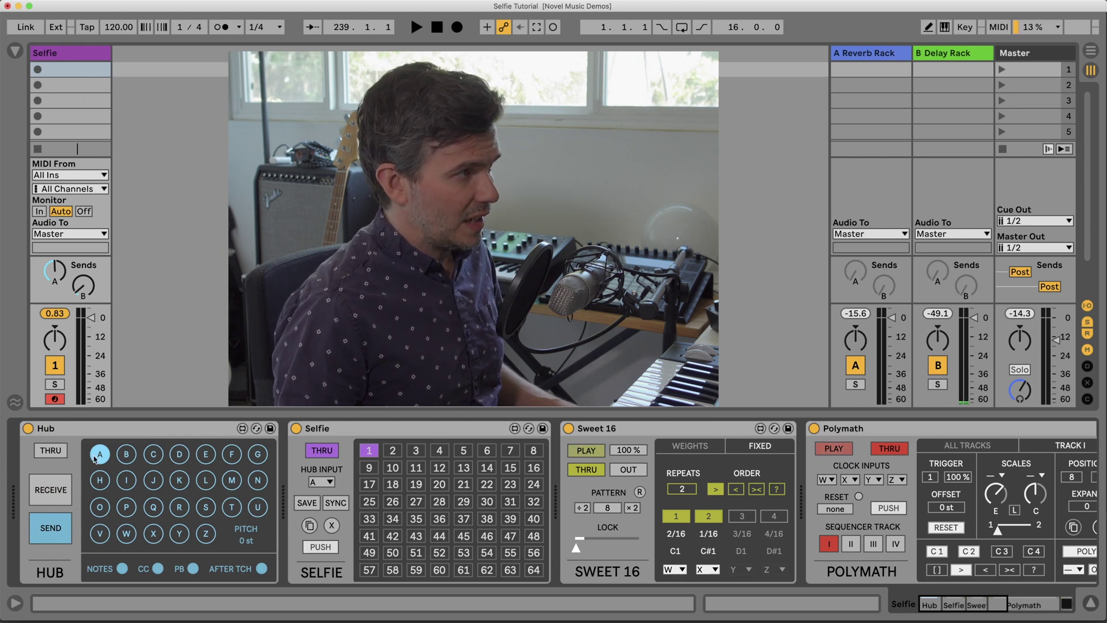
double_click(121, 429)
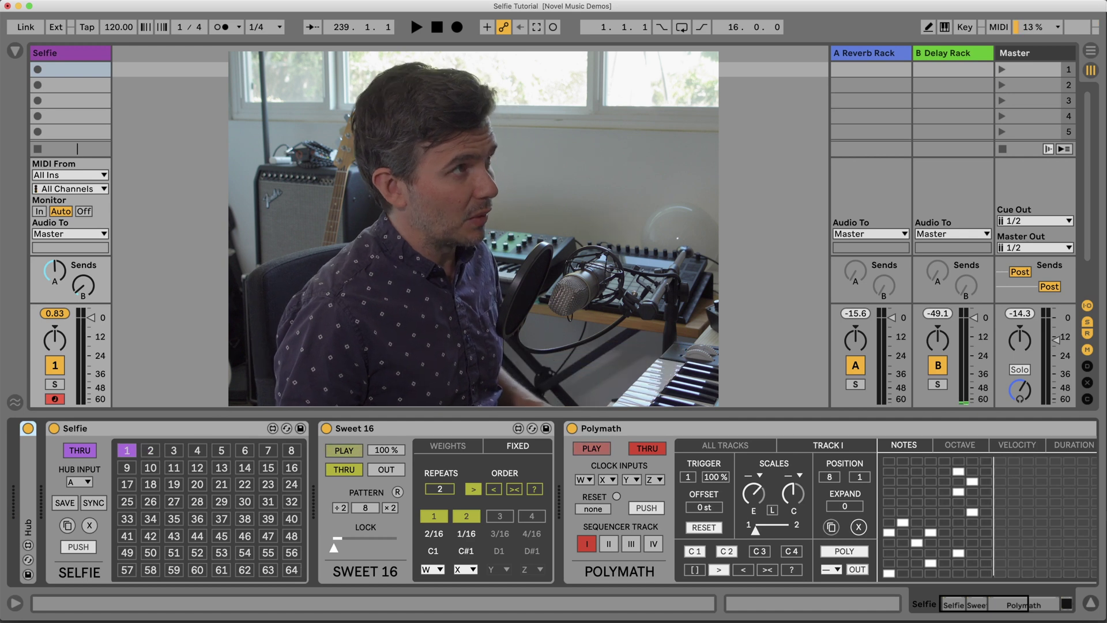
Play and stop the set, then enable SYNC on Selfie with preset 1 active.
key("space")
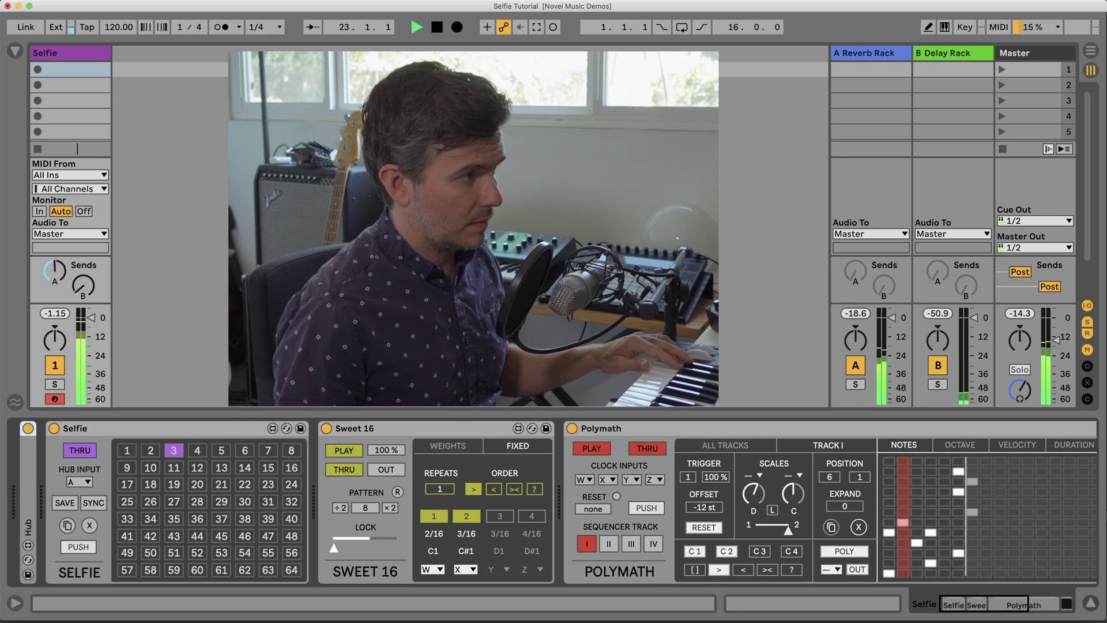
key("space")
left_click(94, 503)
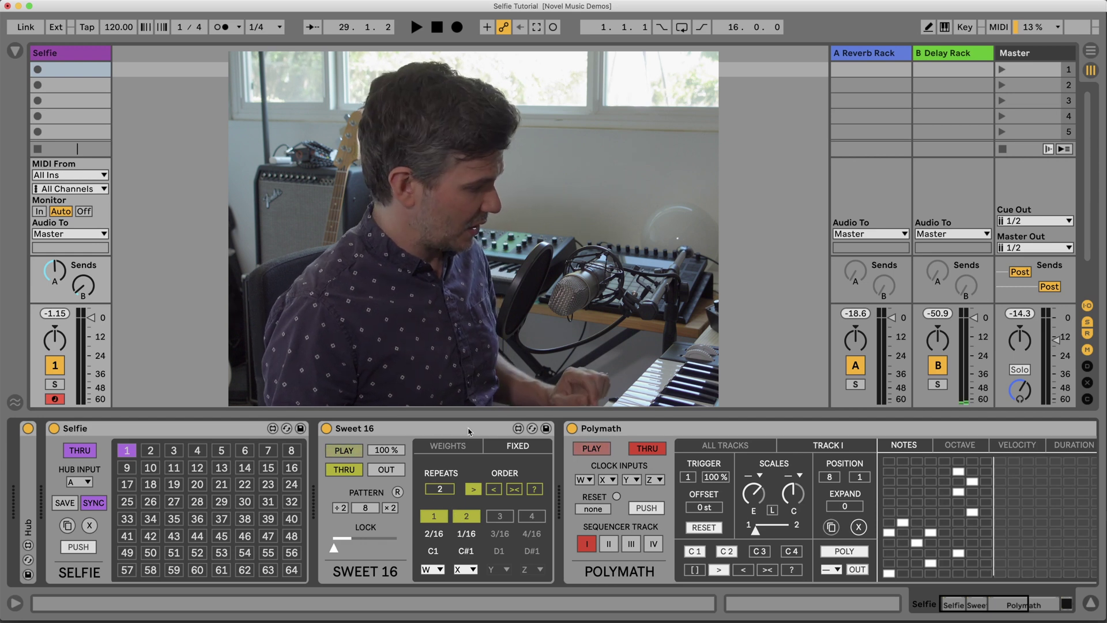
Start playback and recall Selfie pads 2, 3, 1 and 3 in turn.
key("space")
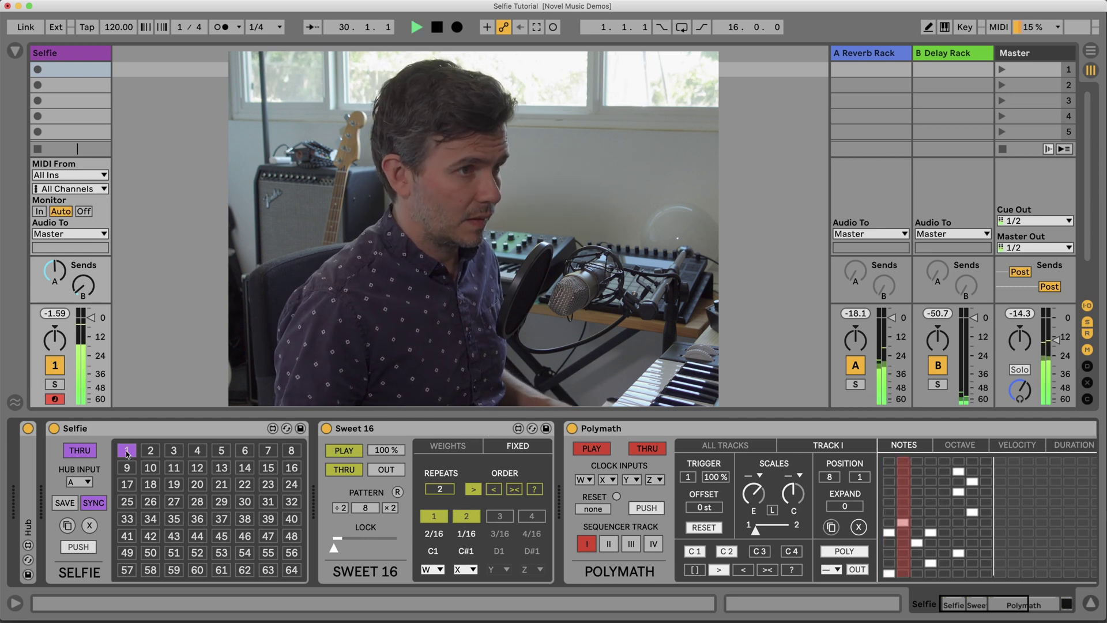
left_click(154, 450)
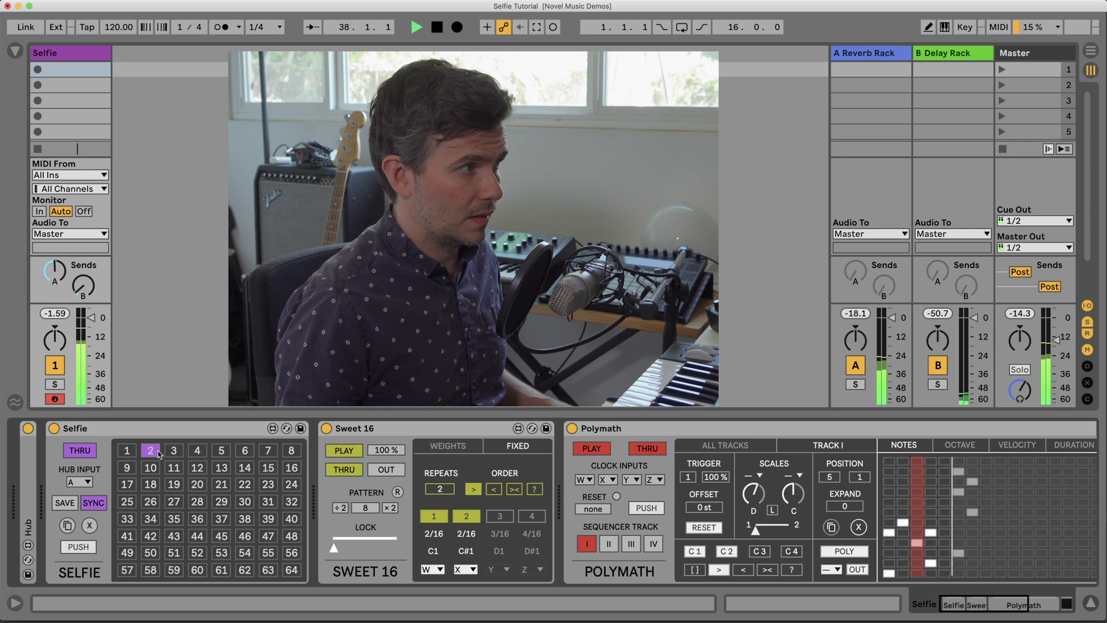
left_click(174, 450)
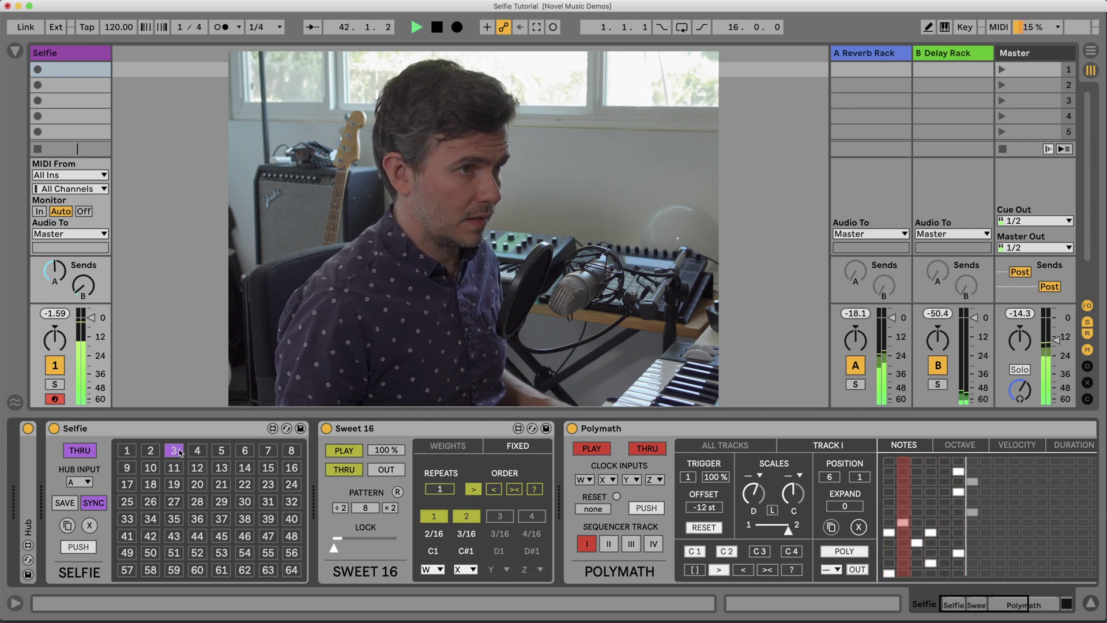
left_click(128, 451)
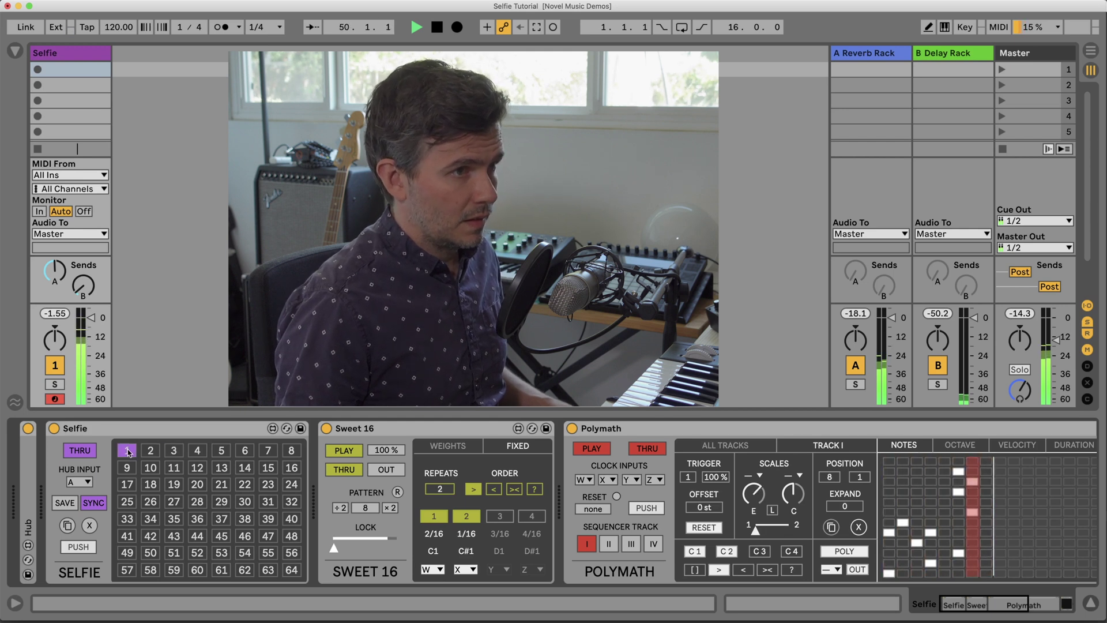
left_click(174, 451)
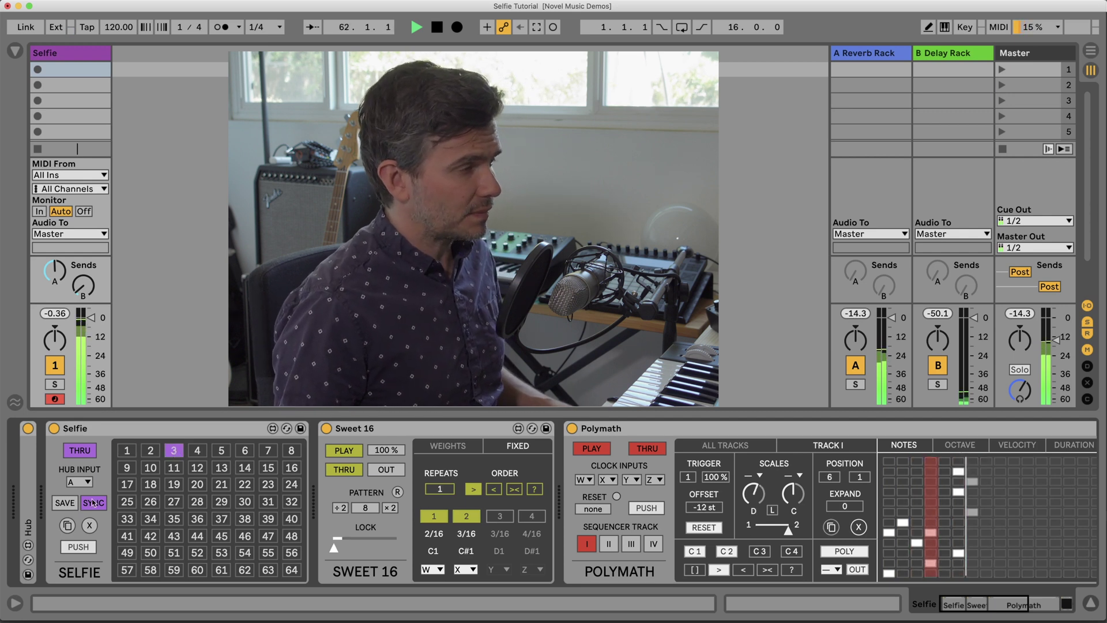
Stop playback, copy preset 3 into pad 4, clear pad 4 again, and recall preset 1.
key("space")
left_click(66, 526)
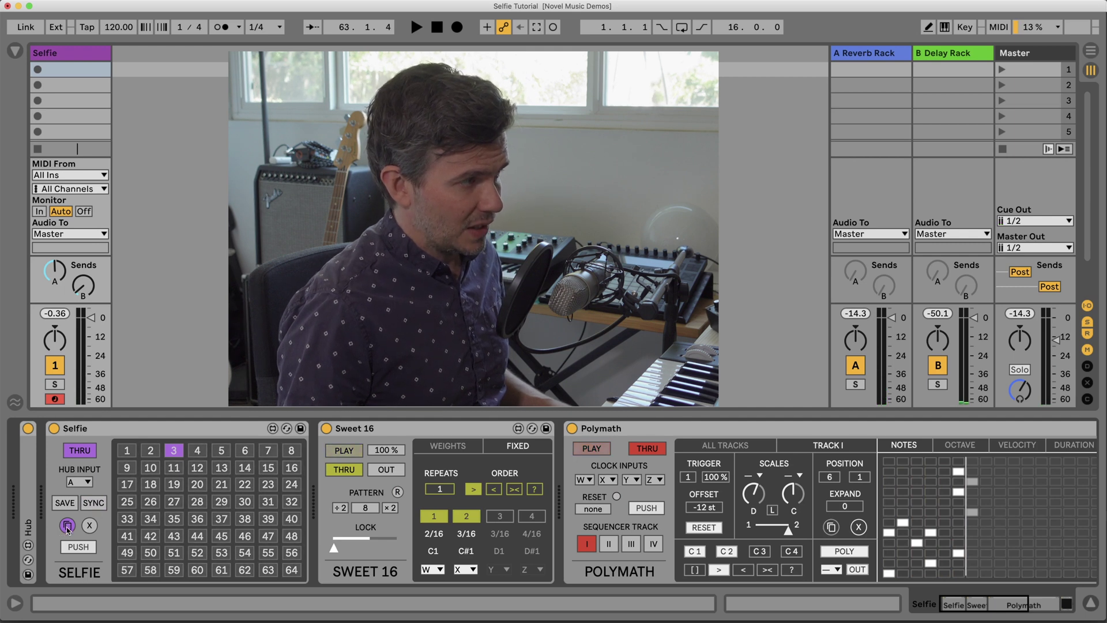
left_click(198, 451)
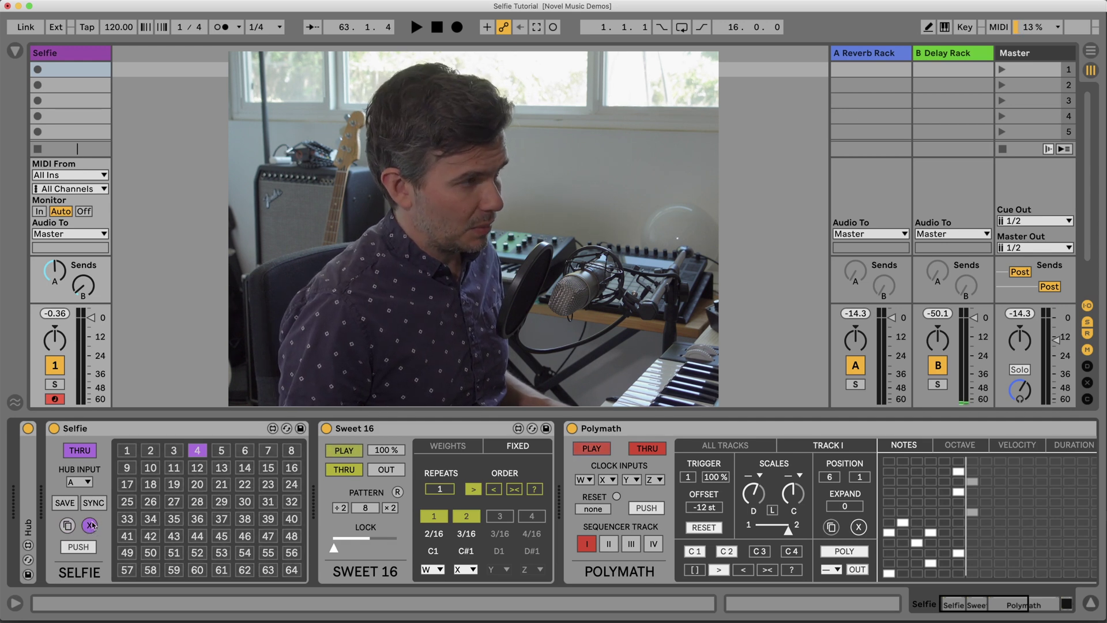
left_click(199, 451)
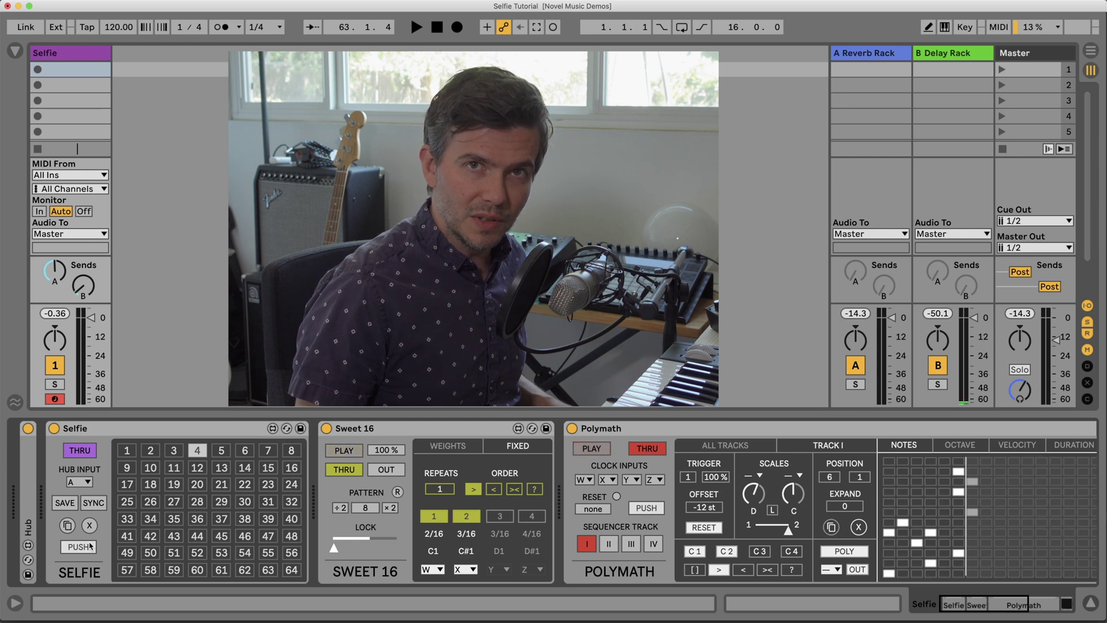
left_click(127, 450)
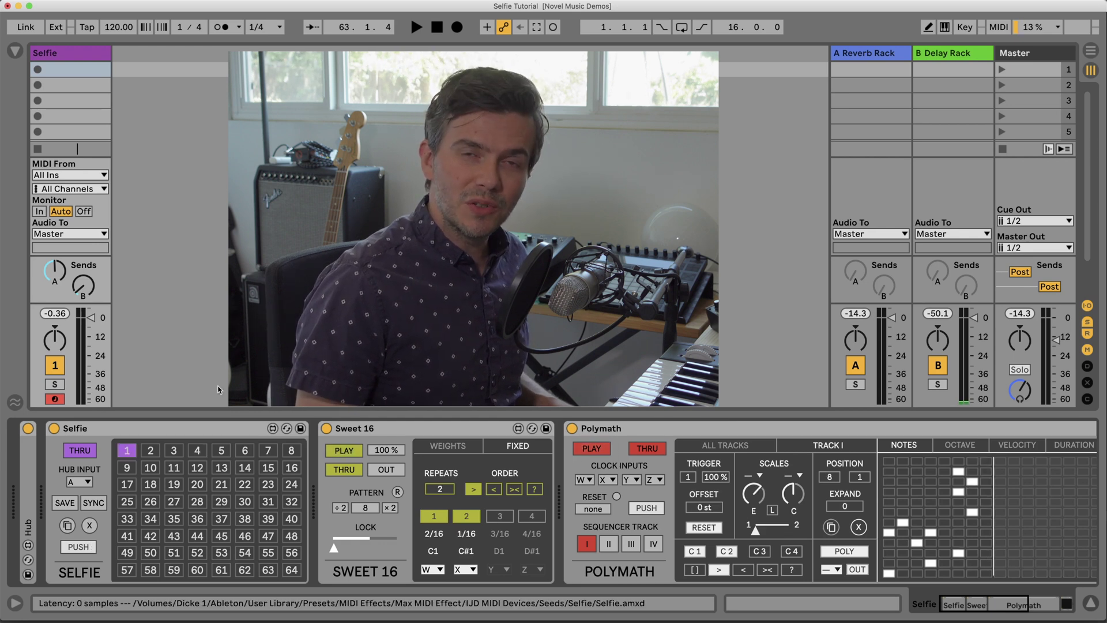